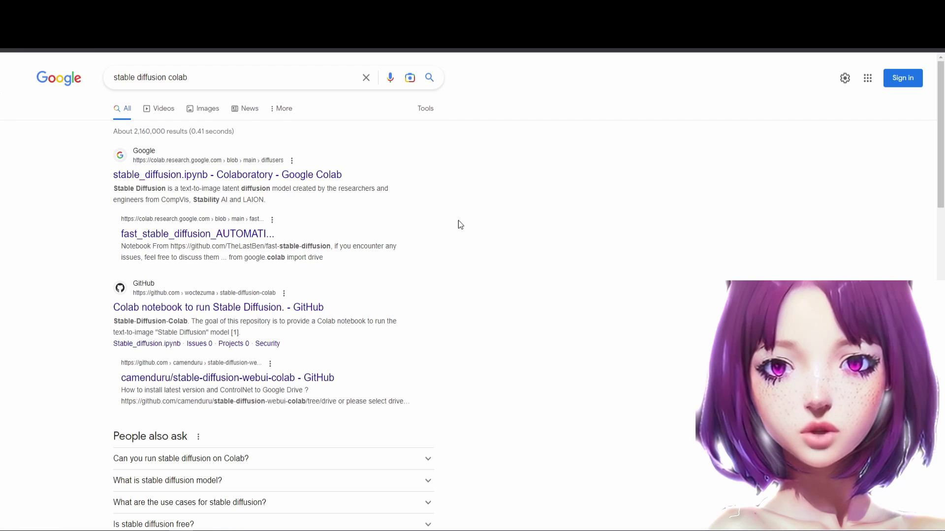
# Step: Open the stable_diffusion.ipynb notebook from the 'stable diffusion colab' search results
pyautogui.click(261, 176)
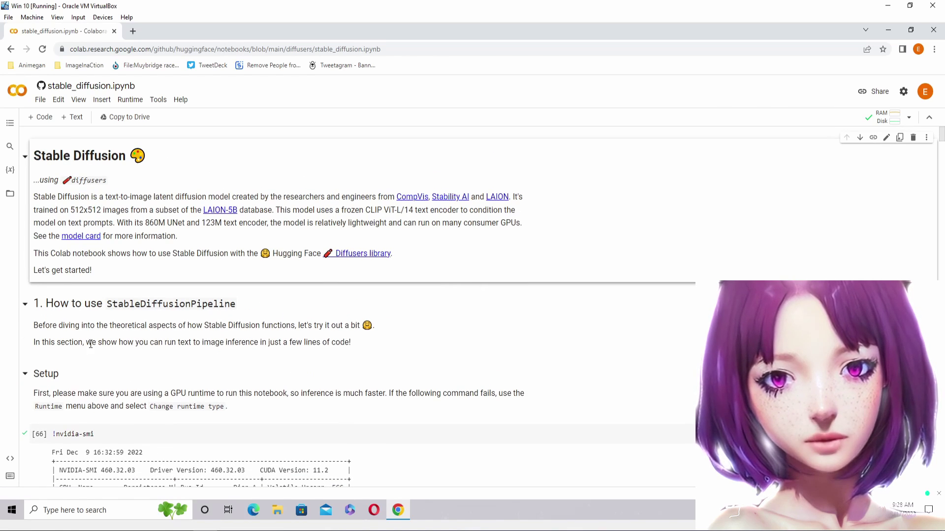
# Step: Run the nvidia-smi GPU check despite the notebook warning, confirming a Tesla T4
pyautogui.scroll(-1, 72, 351)
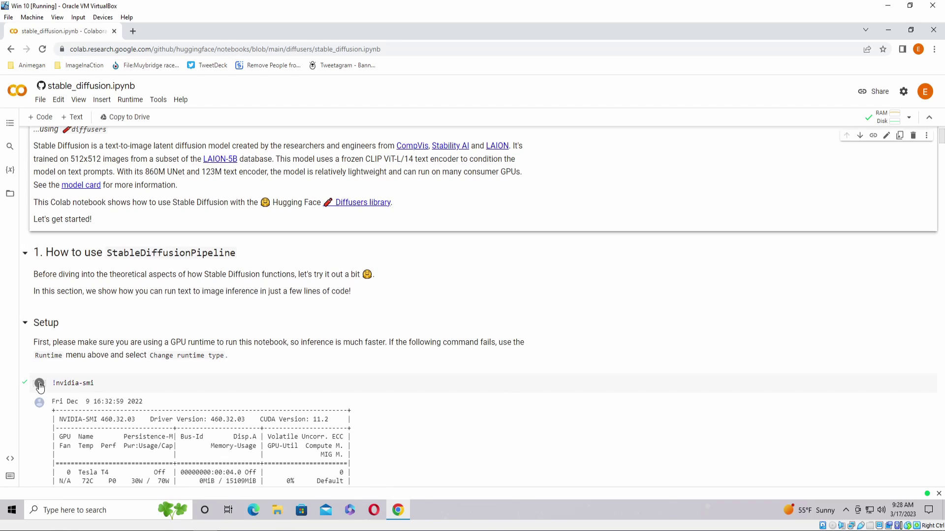
pyautogui.click(39, 383)
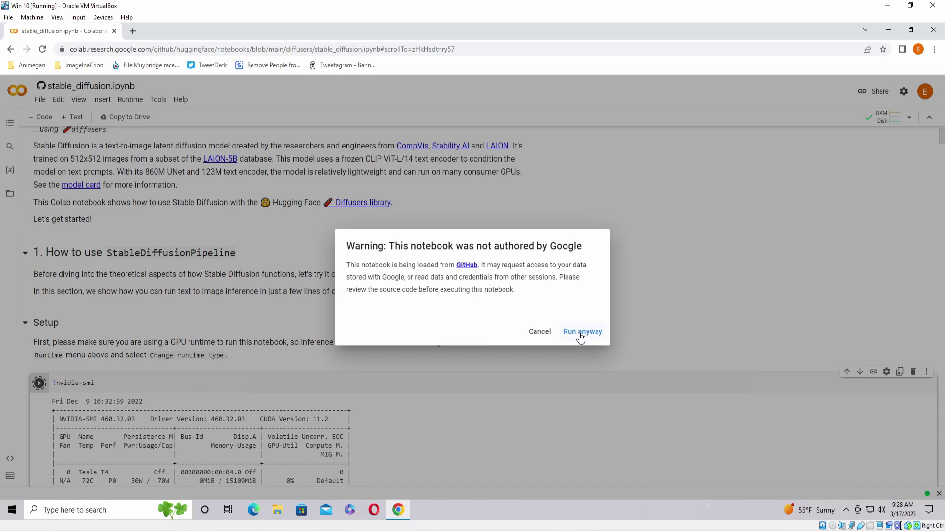
pyautogui.click(581, 332)
# Step: Install diffusers and its supporting libraries
pyautogui.scroll(-2, 454, 267)
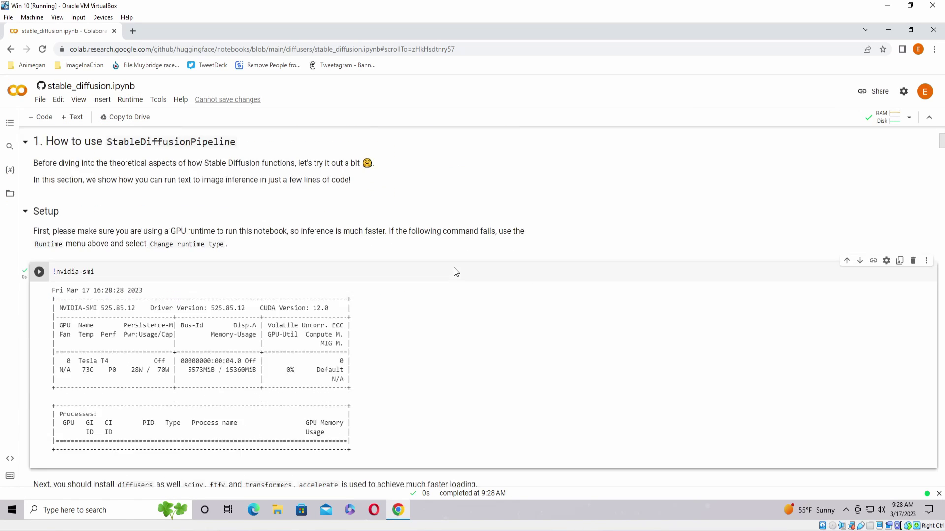
pyautogui.scroll(-5, 454, 268)
pyautogui.click(39, 259)
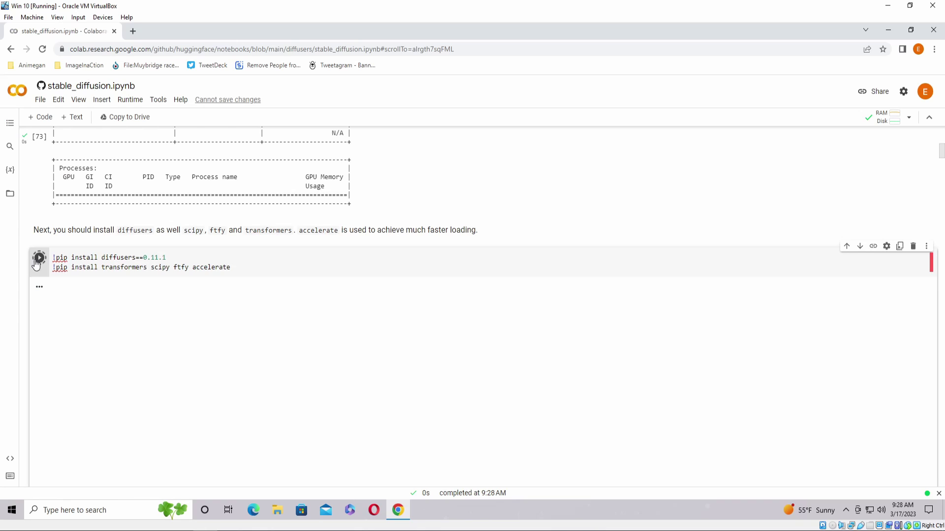
# Step: Load the stable-diffusion-v1-4 pipeline and move it onto the GPU with pipe.to("cuda")
pyautogui.scroll(-2, 226, 284)
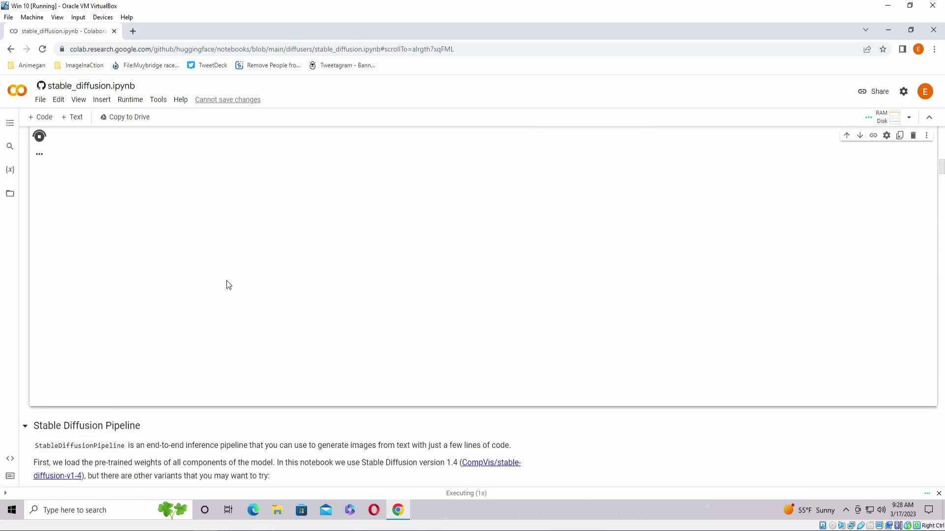
pyautogui.scroll(-5, 227, 284)
pyautogui.scroll(-2, 229, 284)
pyautogui.click(39, 263)
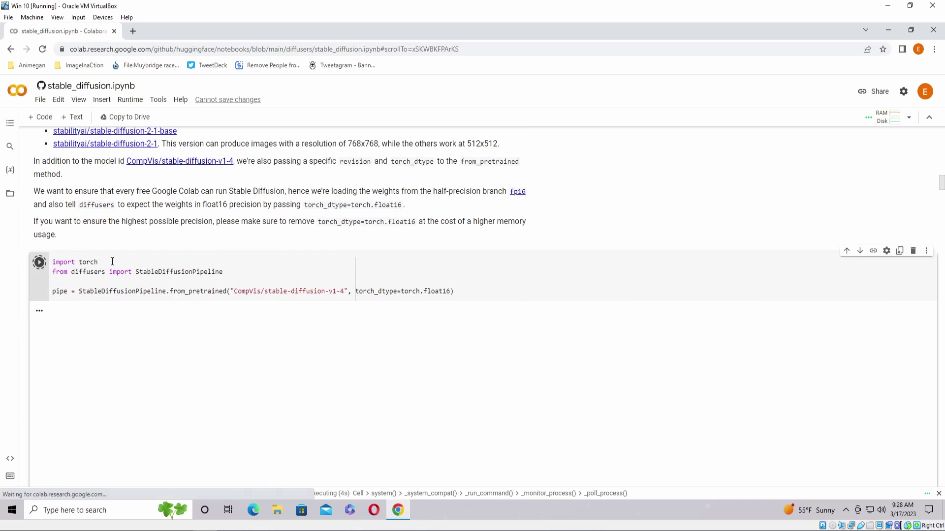
pyautogui.scroll(-1, 258, 217)
pyautogui.scroll(-2, 315, 249)
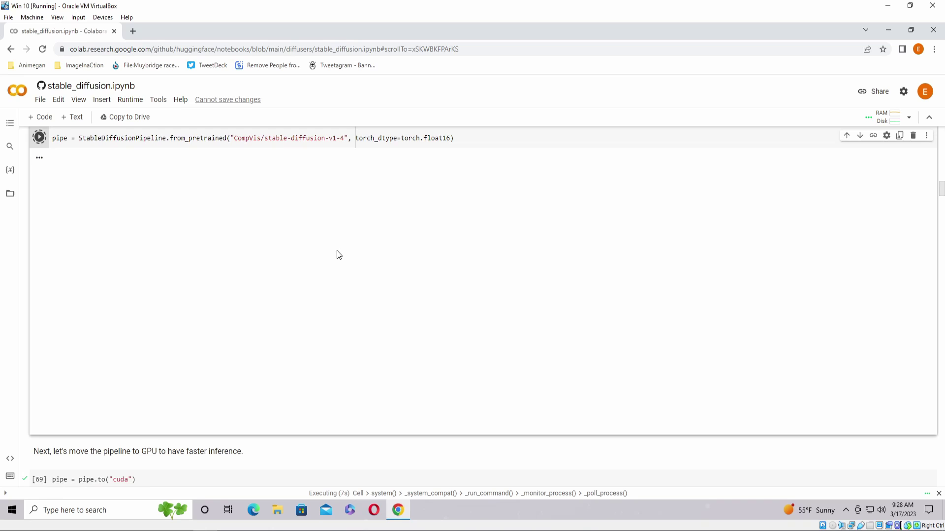
pyautogui.scroll(-3, 338, 254)
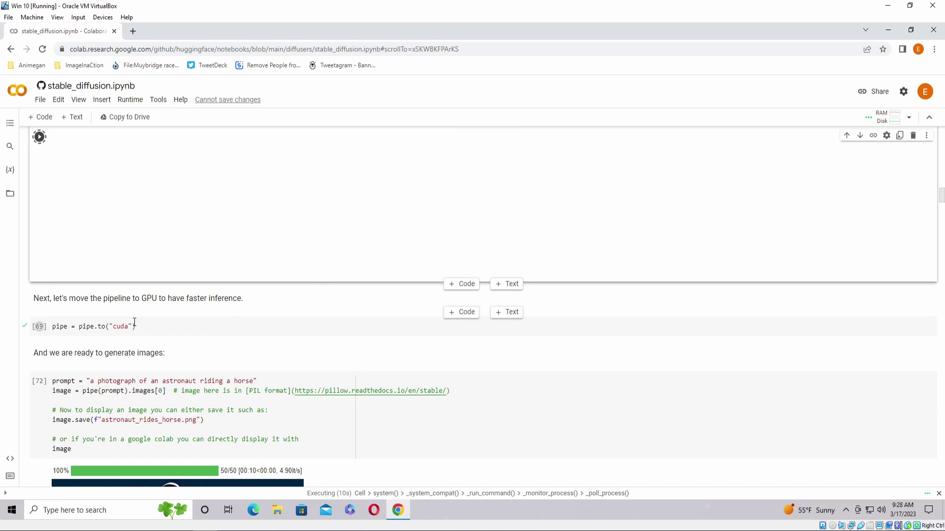
pyautogui.click(36, 333)
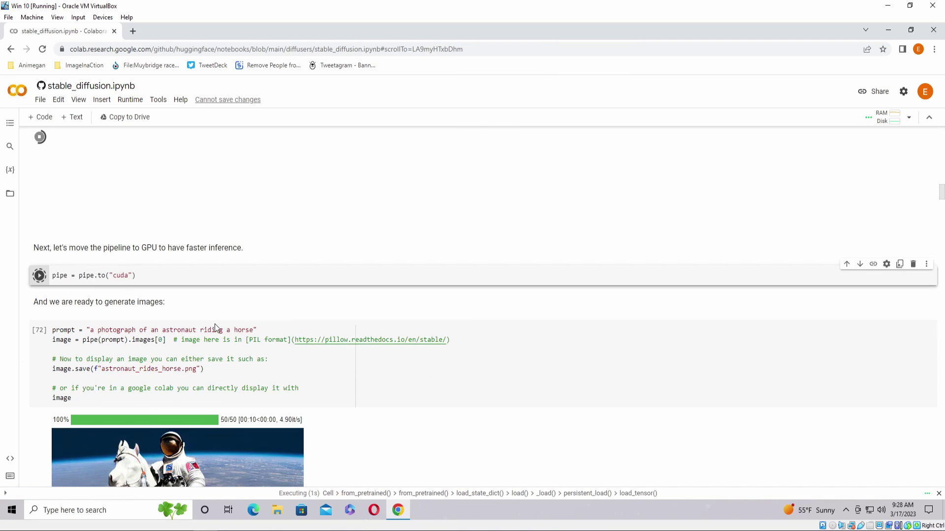
# Step: Rename the saved image to Anime_Portrait and replace the astronaut prompt with the 'portrait Anime girl…' prompt
pyautogui.moveTo(102, 369); pyautogui.dragTo(182, 369)
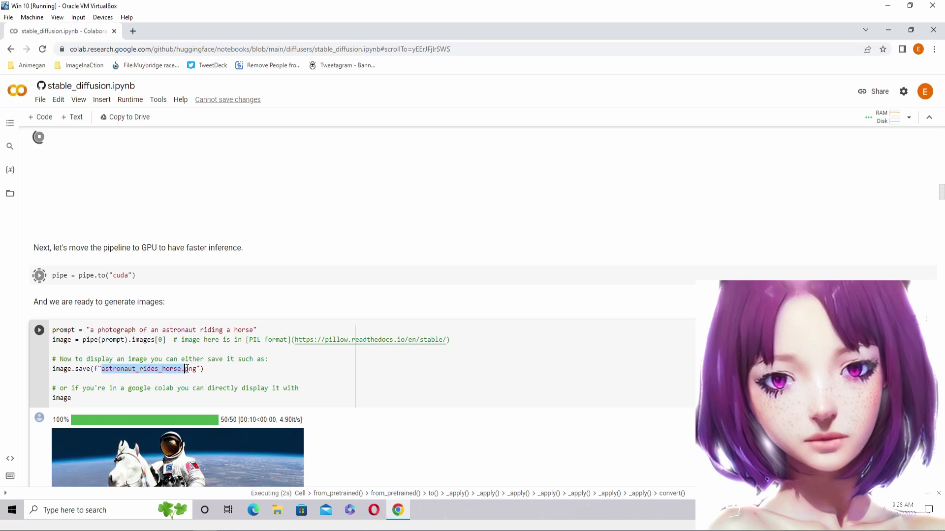
pyautogui.write('Anime_Por')
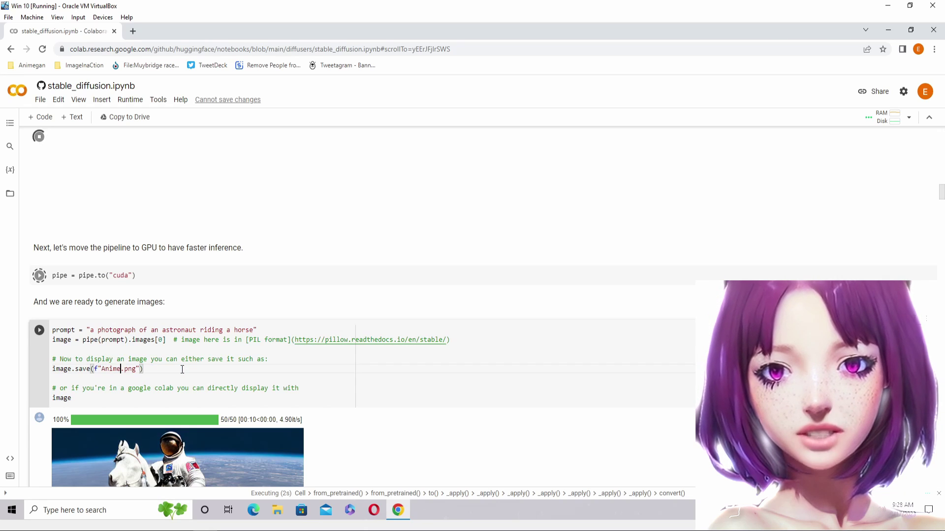
pyautogui.write('trait')
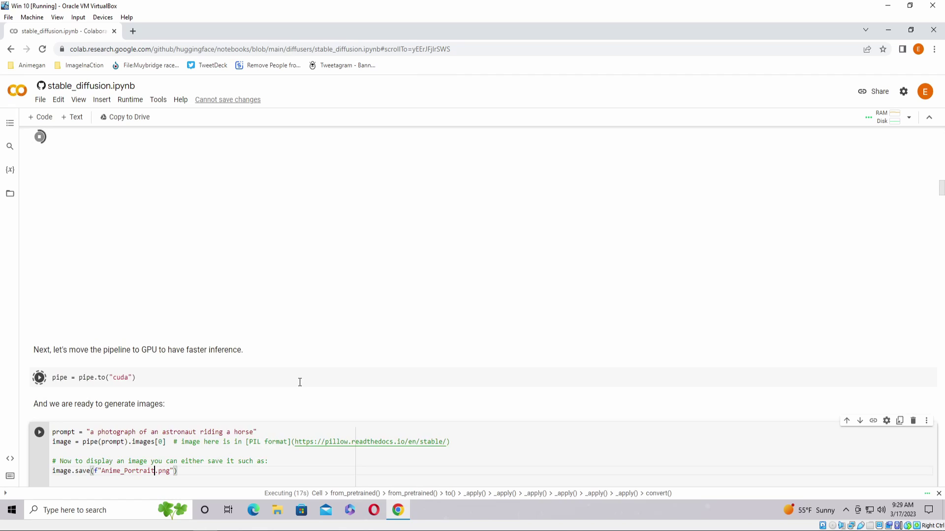
pyautogui.scroll(-1, 139, 377)
pyautogui.moveTo(91, 381); pyautogui.dragTo(98, 381)
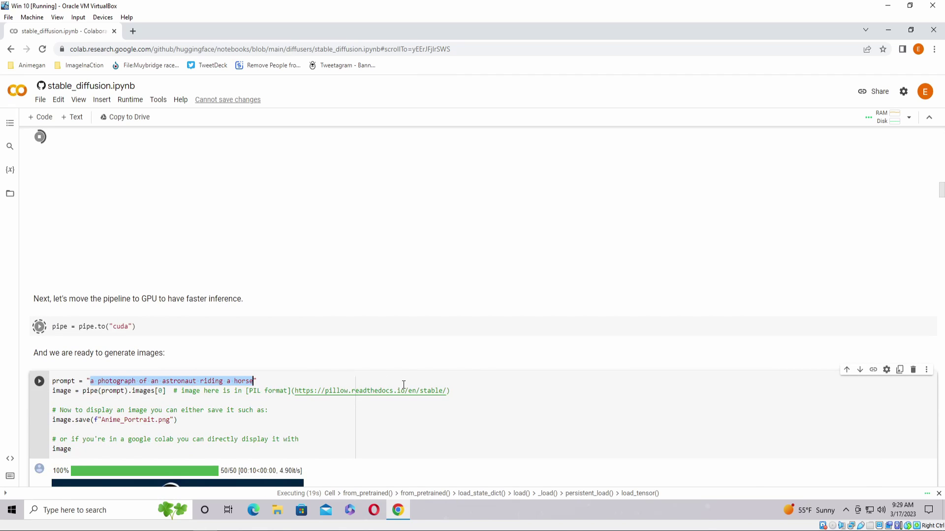
pyautogui.hotkey('ctrl', 'v')
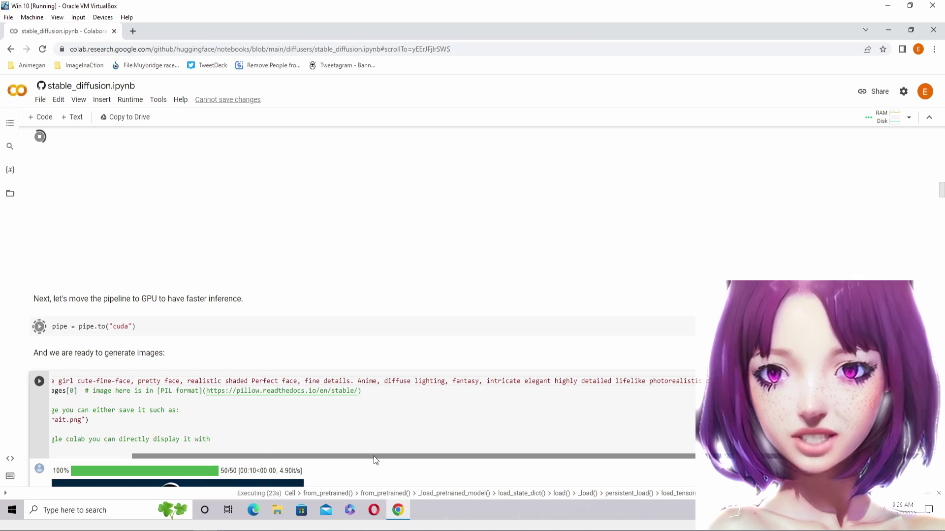
pyautogui.moveTo(376, 460); pyautogui.dragTo(429, 461)
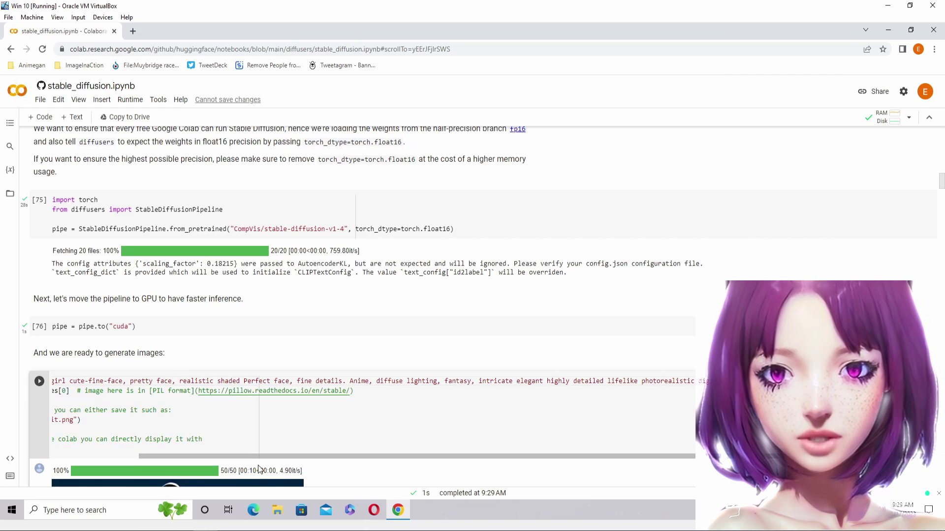
# Step: Generate a freckled, long-brown-haired anime-girl portrait over 50 steps from the new prompt
pyautogui.scroll(-2, 432, 296)
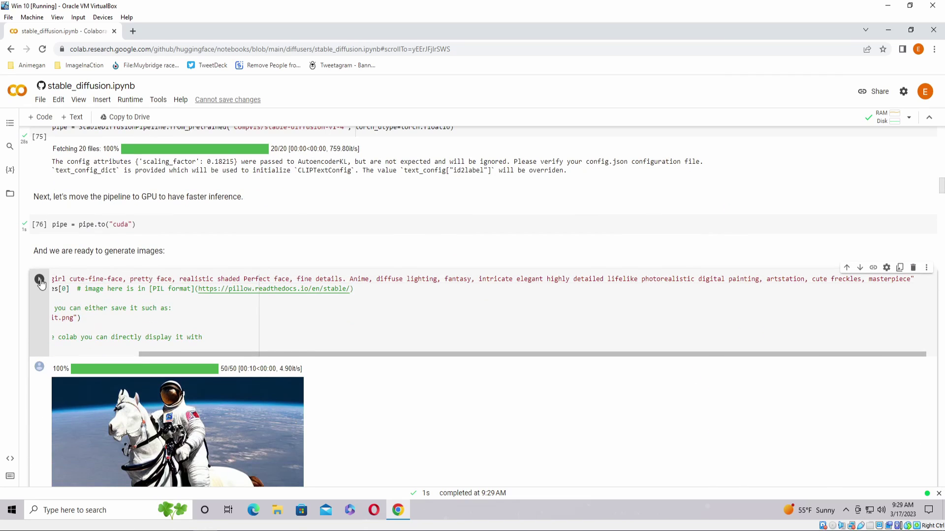
pyautogui.click(39, 280)
pyautogui.scroll(-1, 429, 272)
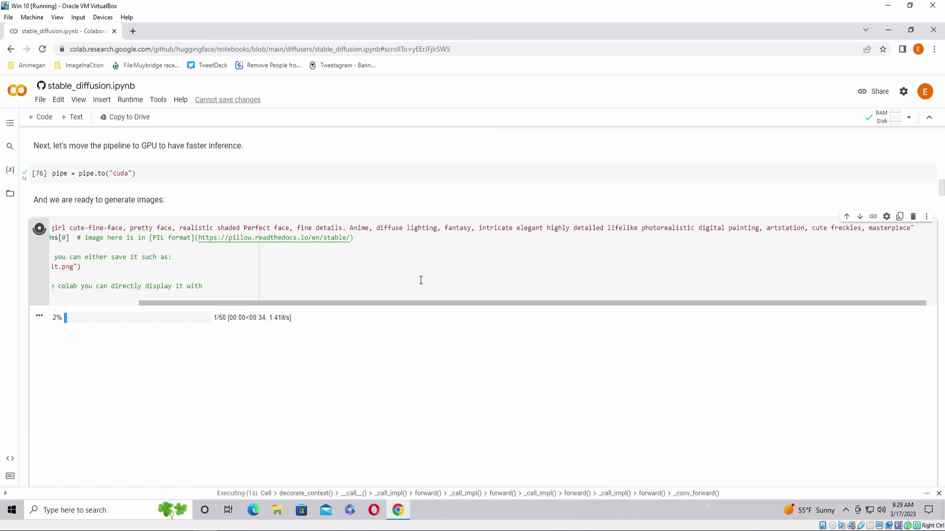
pyautogui.moveTo(400, 300); pyautogui.dragTo(293, 300)
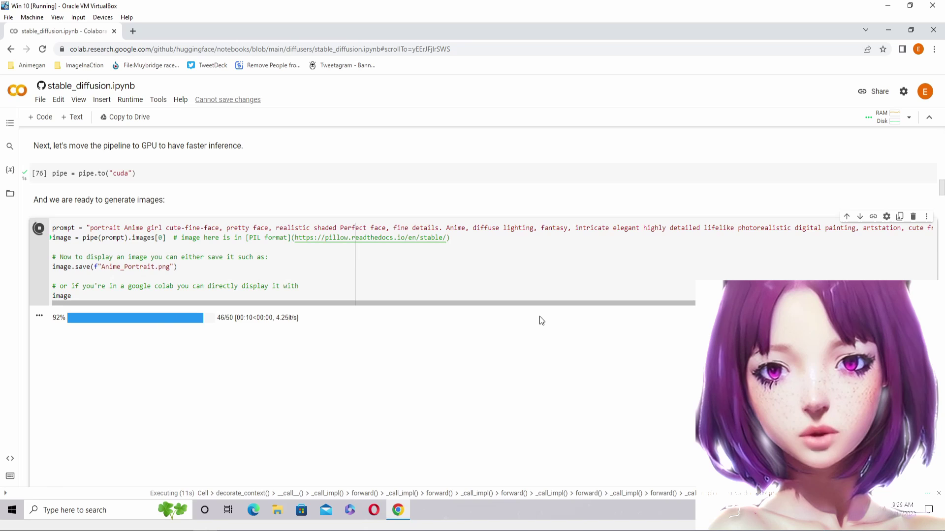
pyautogui.scroll(-1, 541, 321)
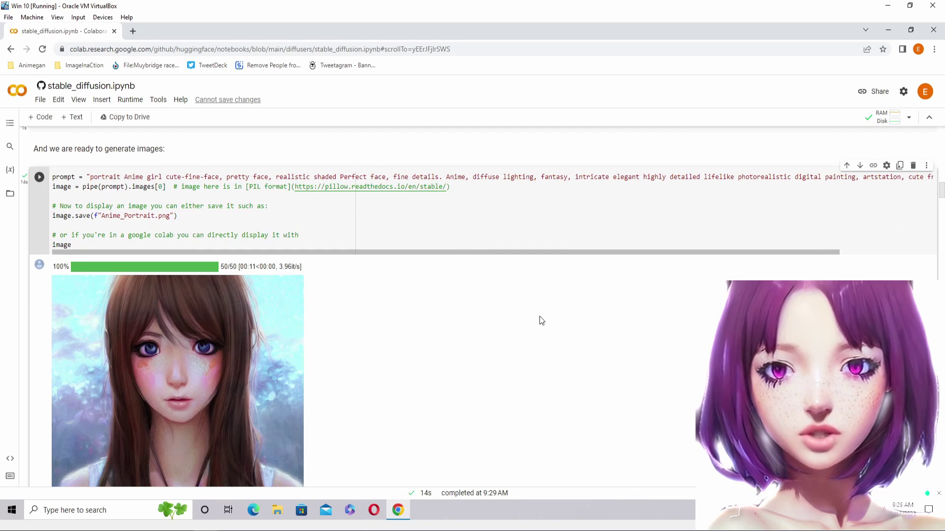
pyautogui.scroll(-1, 541, 321)
pyautogui.scroll(1, 541, 321)
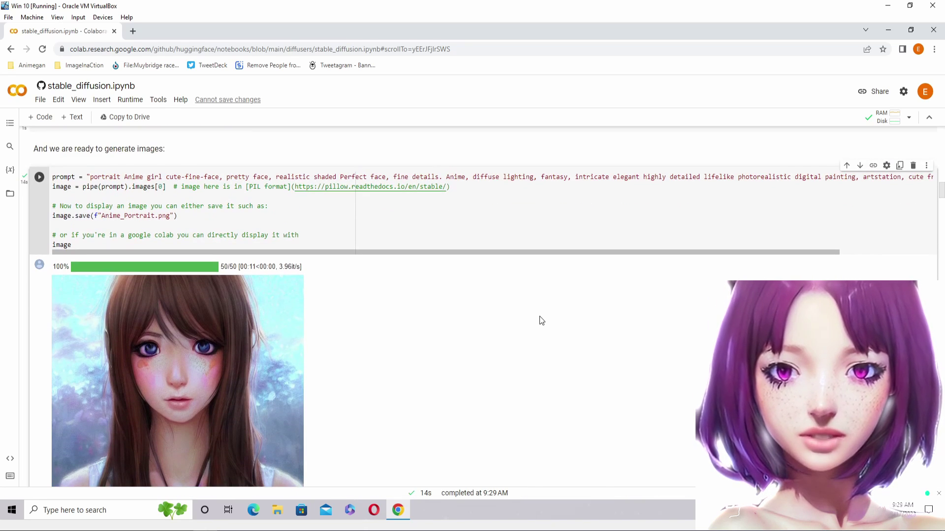
# Step: Add 'purple hair,' to the prompt and regenerate a purple-haired anime portrait
pyautogui.write('purple')
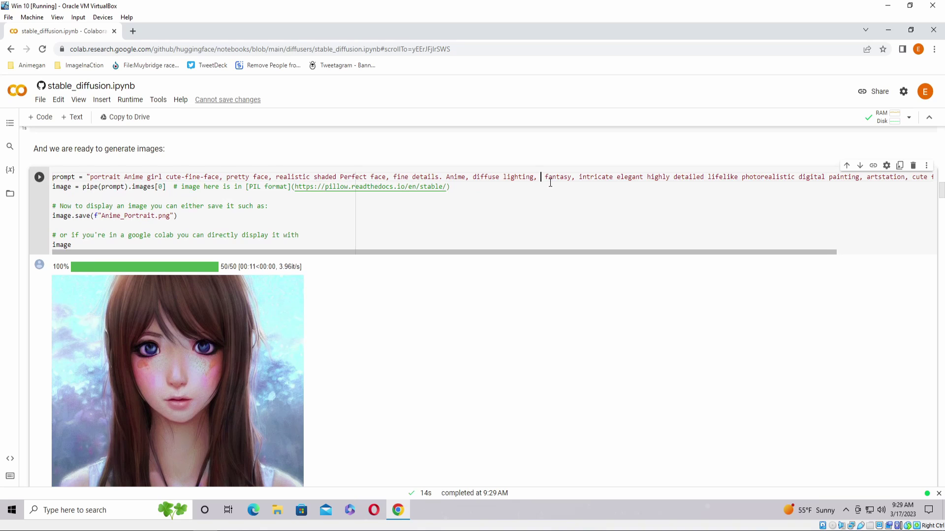
pyautogui.write(' hair')
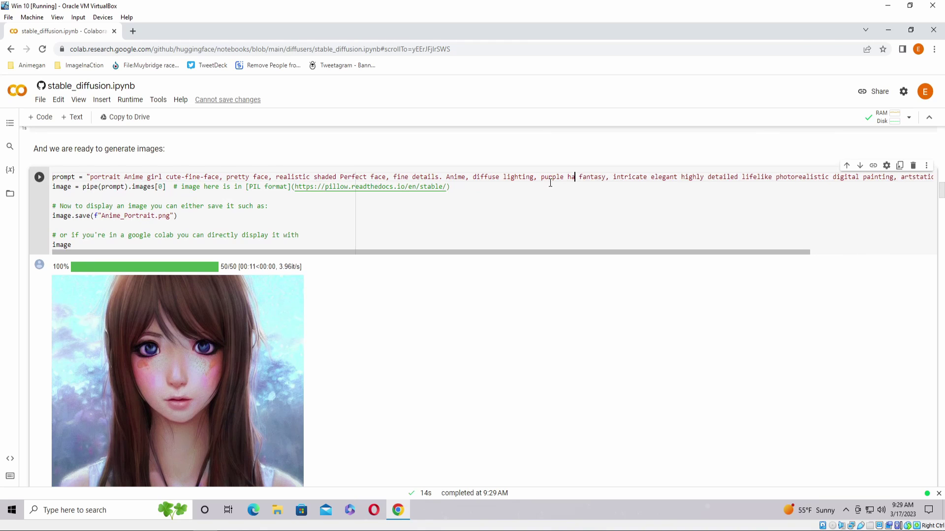
pyautogui.write(',')
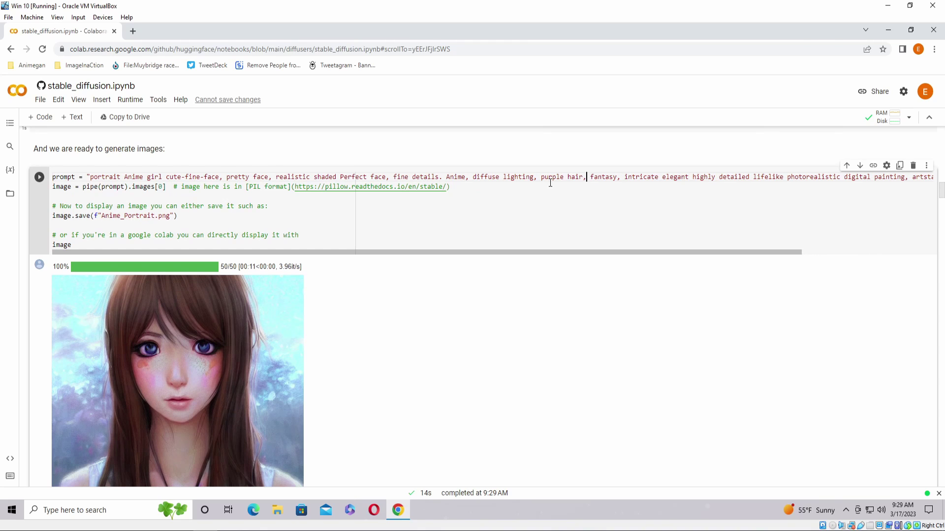
pyautogui.click(39, 179)
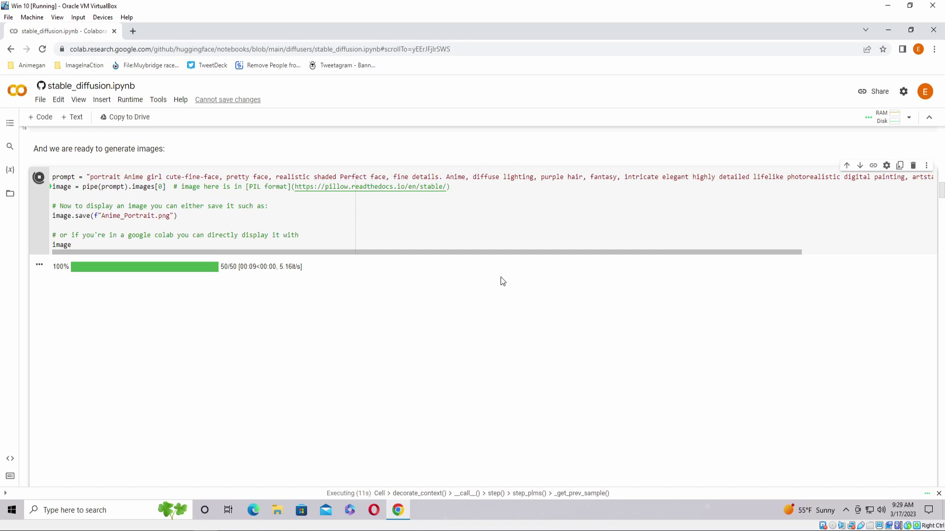
pyautogui.scroll(-1, 503, 281)
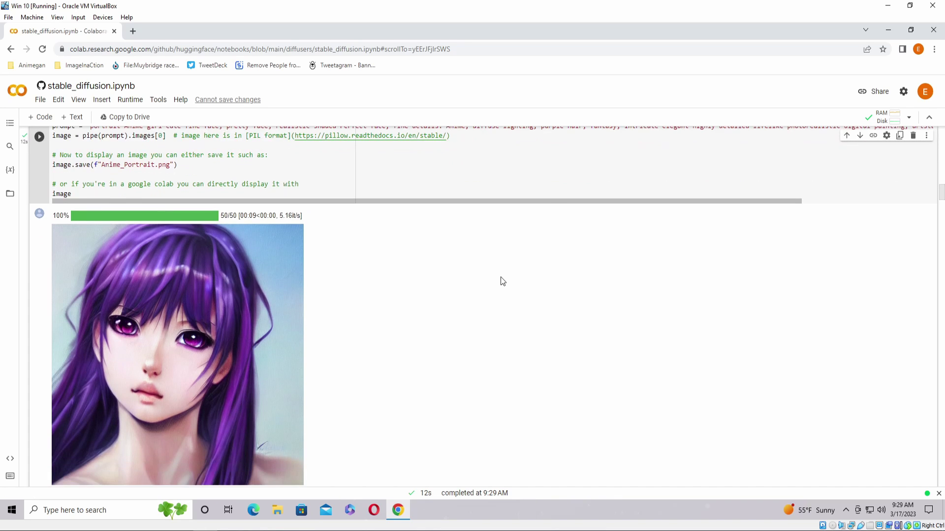
# Step: Show the notebook files: Anime_Portrait.png, anime_portrait.png and astronaut_rides_horse.png
pyautogui.scroll(-1, 503, 281)
pyautogui.click(10, 194)
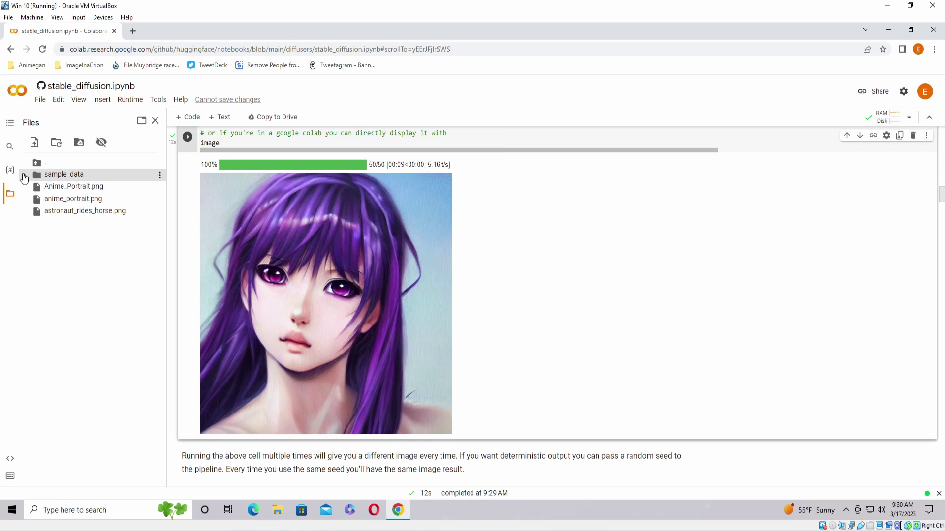
pyautogui.scroll(2, 531, 256)
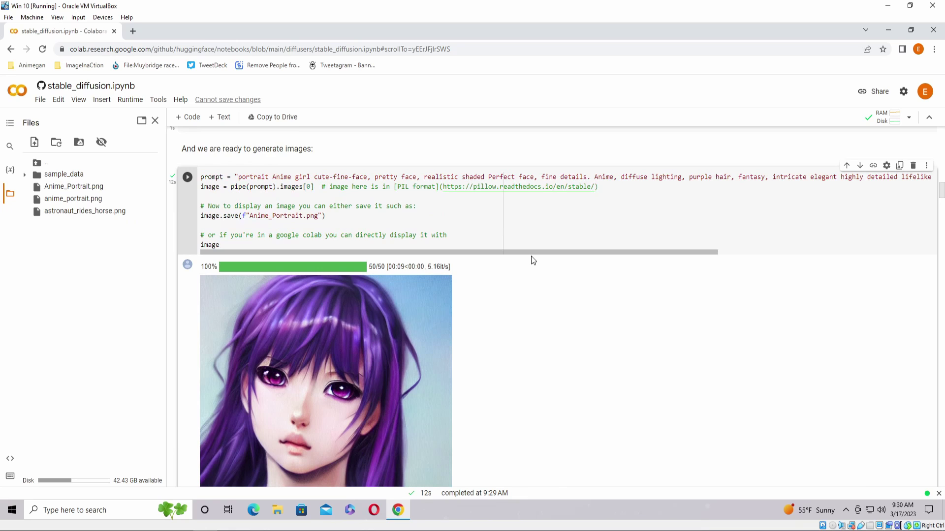
pyautogui.scroll(-2, 530, 256)
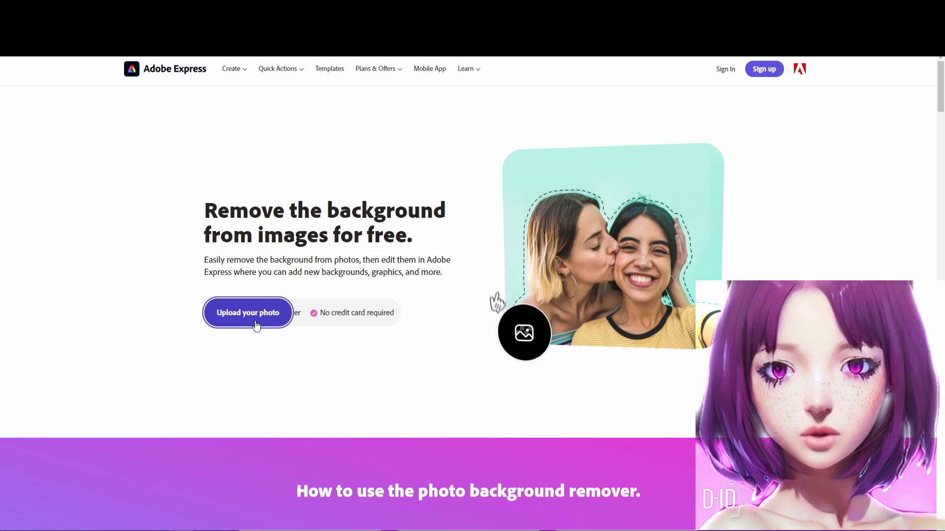
# Step: Upload the purple-haired portrait to Adobe Express's background remover and request the download
pyautogui.click(253, 321)
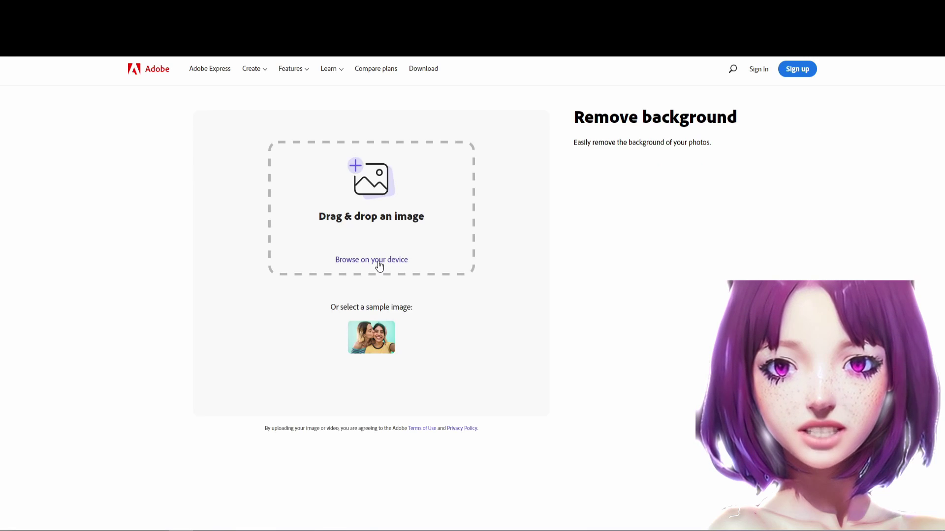
pyautogui.click(375, 260)
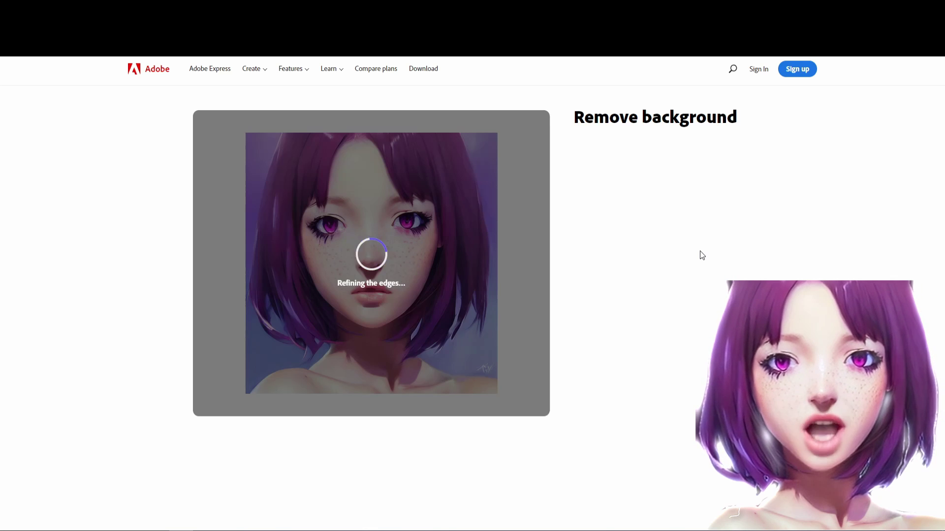
pyautogui.click(659, 202)
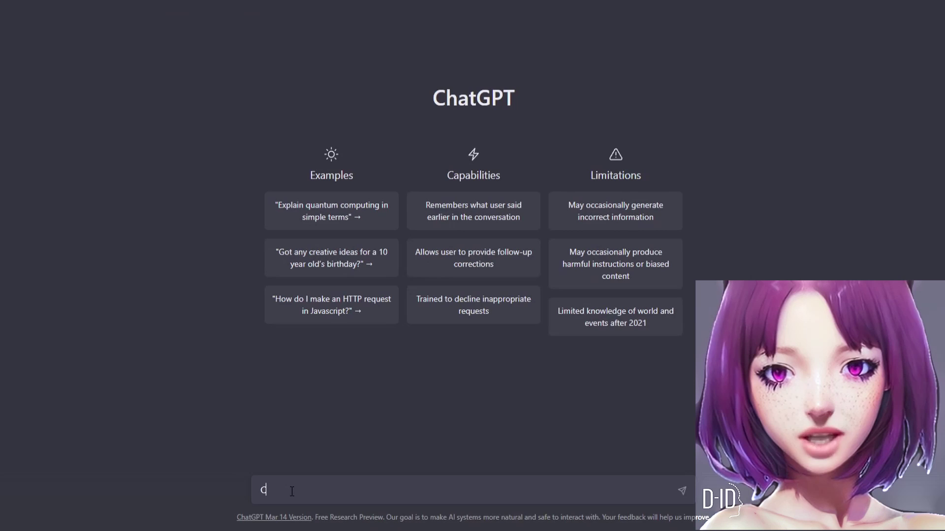
# Step: Ask ChatGPT to 'Create a anime short story inspired by Spirited Away'
pyautogui.write('Create a anime shor')
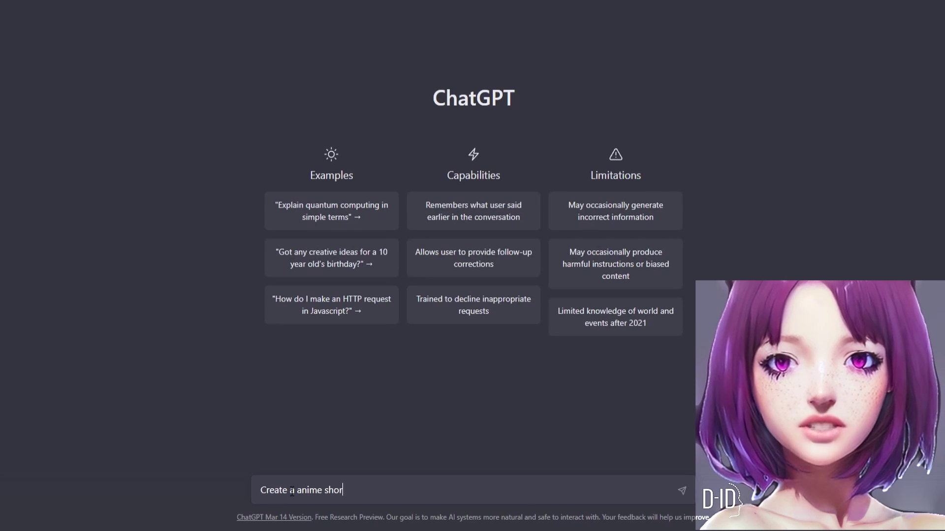
pyautogui.write('t story inspired by Spirited A')
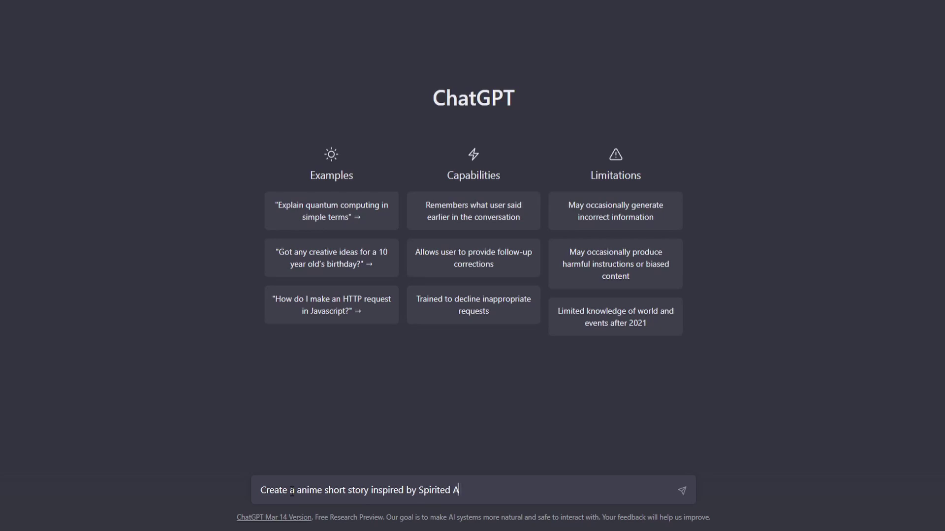
pyautogui.write('way')
pyautogui.press('Return')
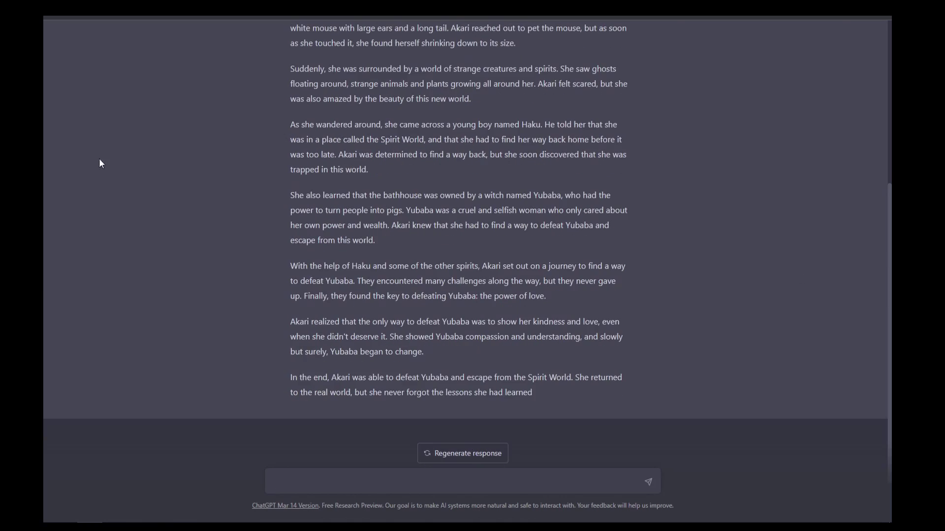
# Step: Resend the Spirited Away story request limited to only 100 words
pyautogui.scroll(5, 385, 197)
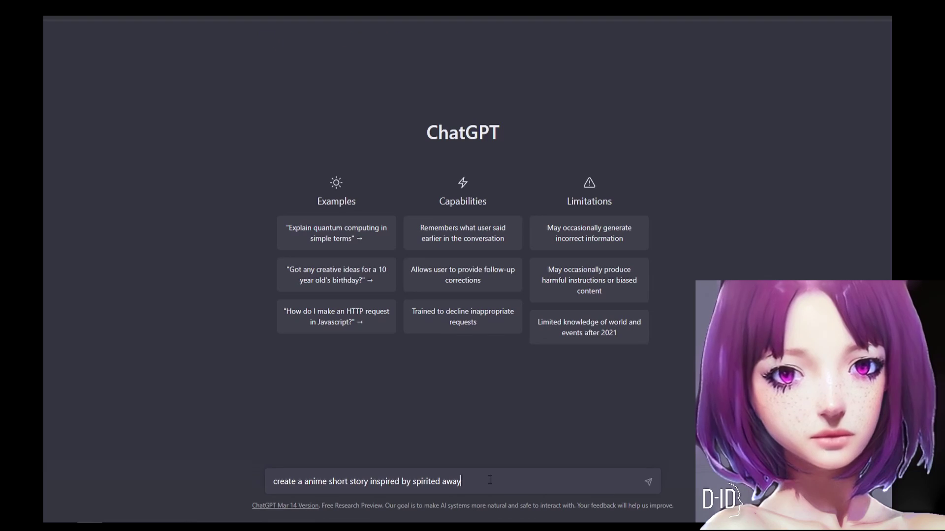
pyautogui.write('using only 100 words')
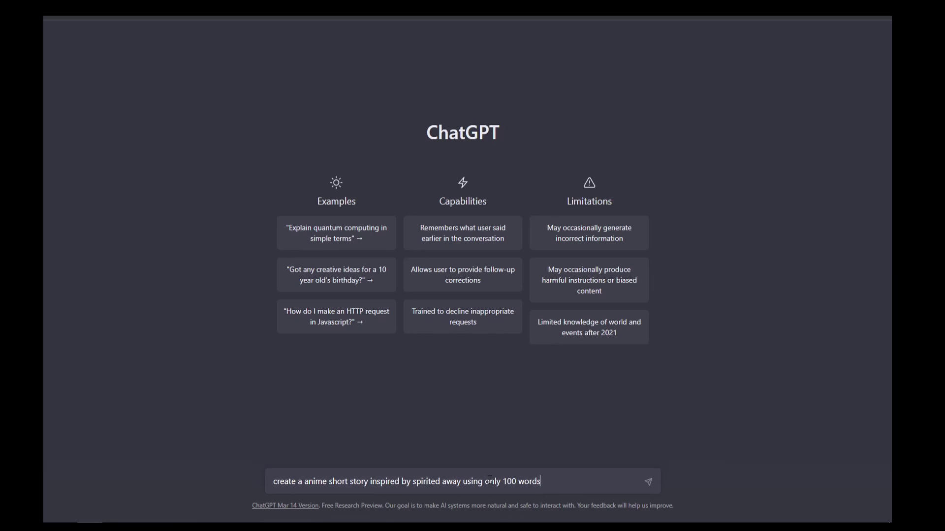
pyautogui.press('Return')
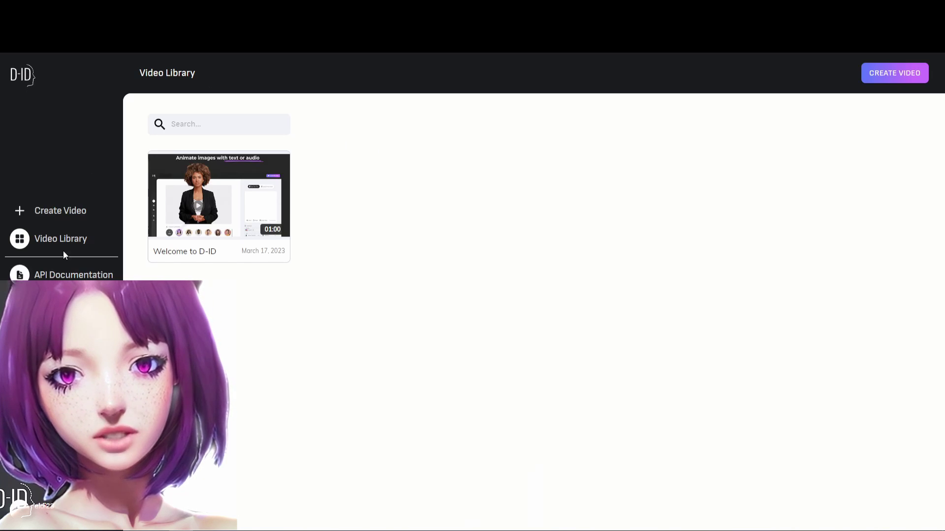
# Step: Start a new D-ID video with the purple-haired anime presenter and clear the sample script
pyautogui.click(66, 217)
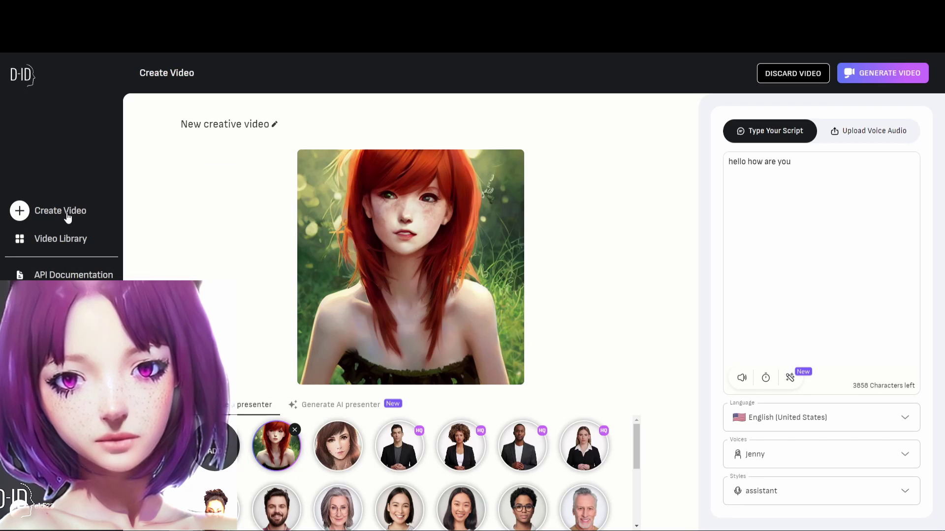
pyautogui.moveTo(210, 445)
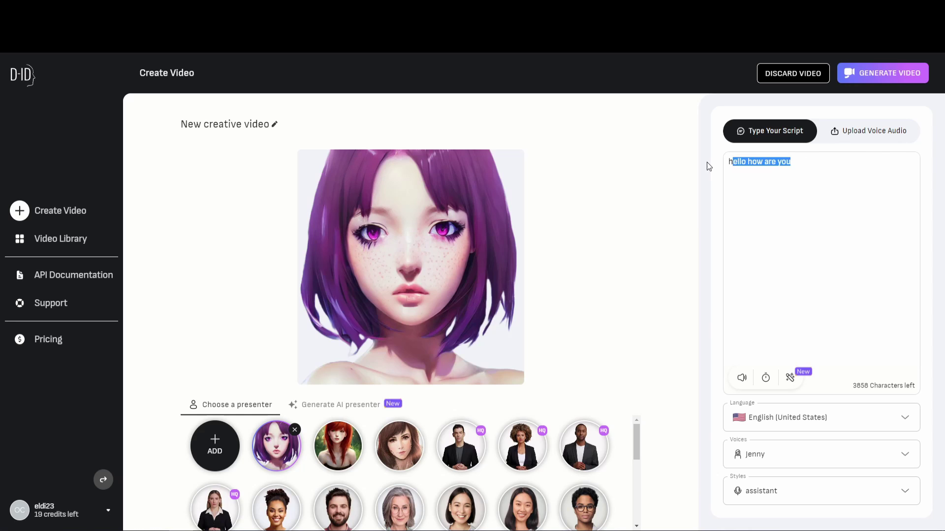
pyautogui.press('BackSpace')
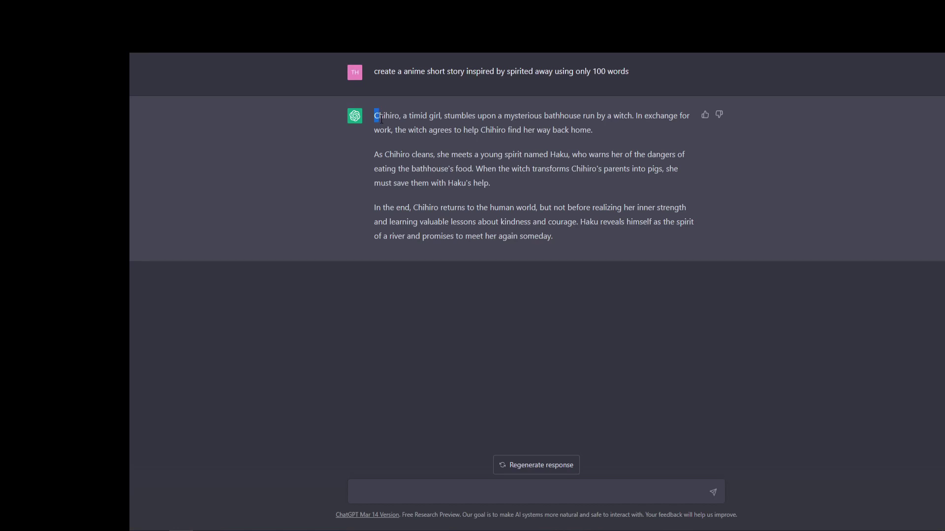
# Step: Copy ChatGPT's 100-word Spirited Away story text
pyautogui.moveTo(374, 115); pyautogui.dragTo(600, 231)
pyautogui.rightClick(570, 220)
pyautogui.click(576, 223)
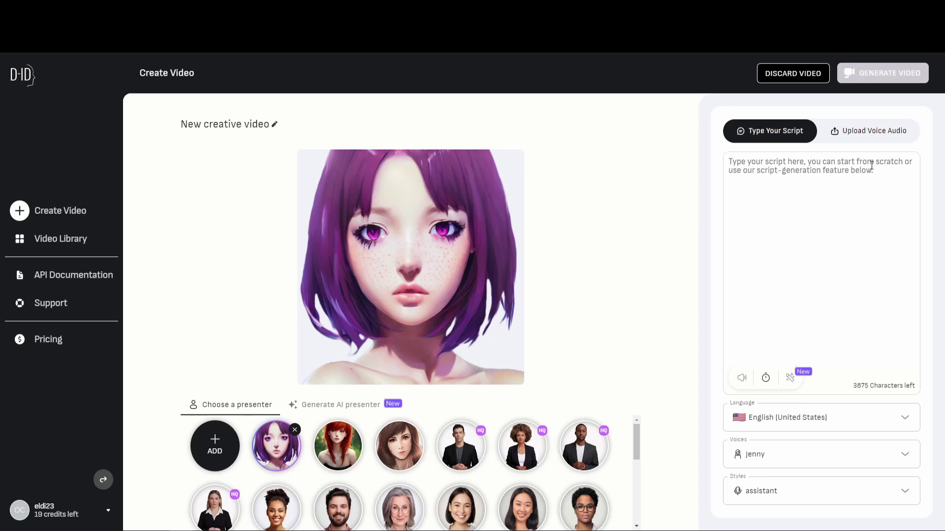
# Step: Paste the 100-word Chihiro story into the script, keep the Jenny voice, and request generation
pyautogui.hotkey('ctrl', 'v')
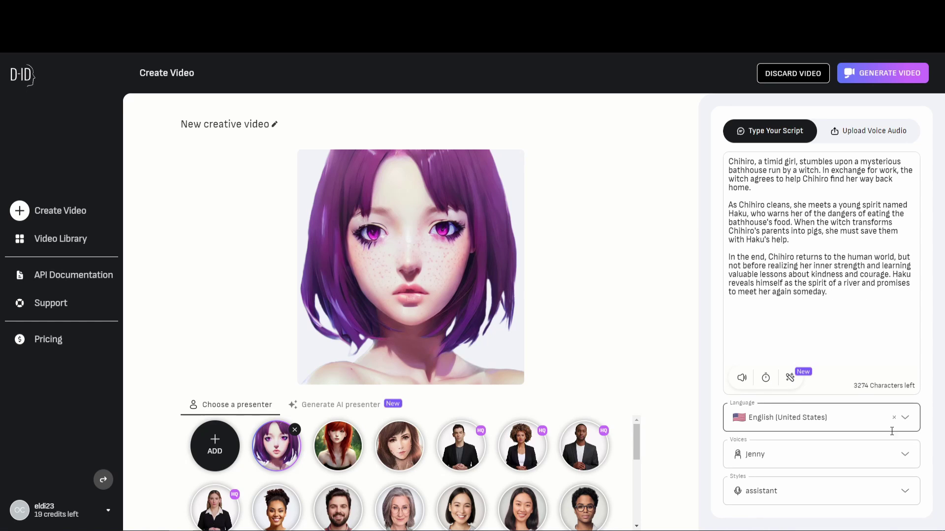
pyautogui.click(903, 454)
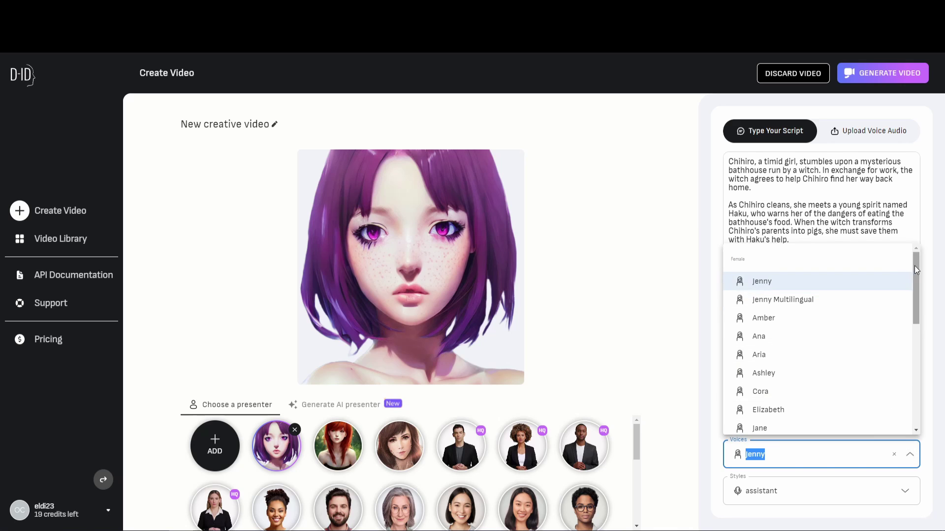
pyautogui.moveTo(914, 265); pyautogui.dragTo(908, 325)
pyautogui.scroll(3, 908, 297)
pyautogui.click(717, 266)
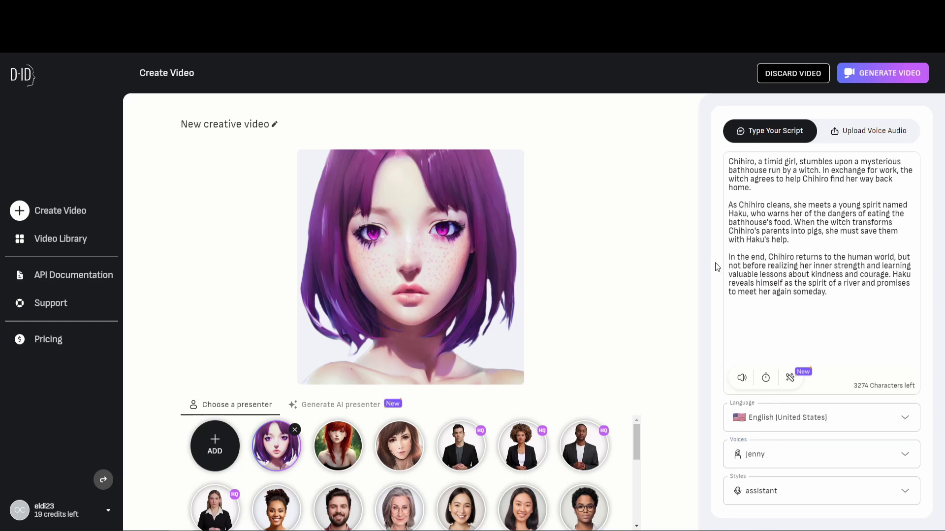
pyautogui.click(874, 75)
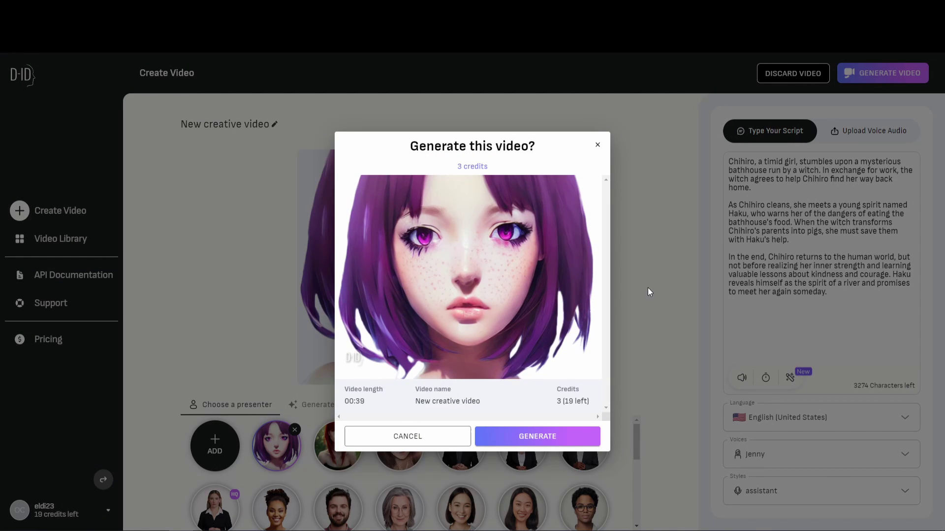
# Step: Confirm generating the 00:39 Chihiro video for 3 credits
pyautogui.click(538, 436)
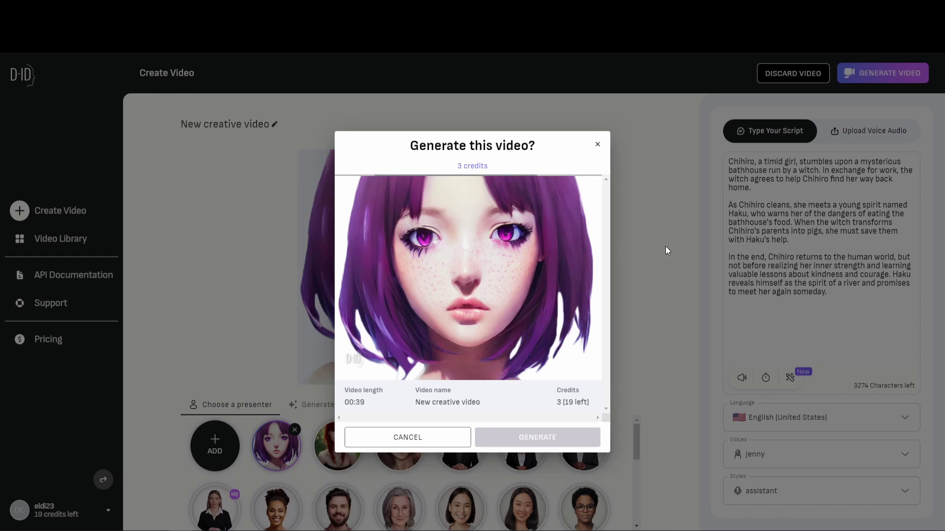